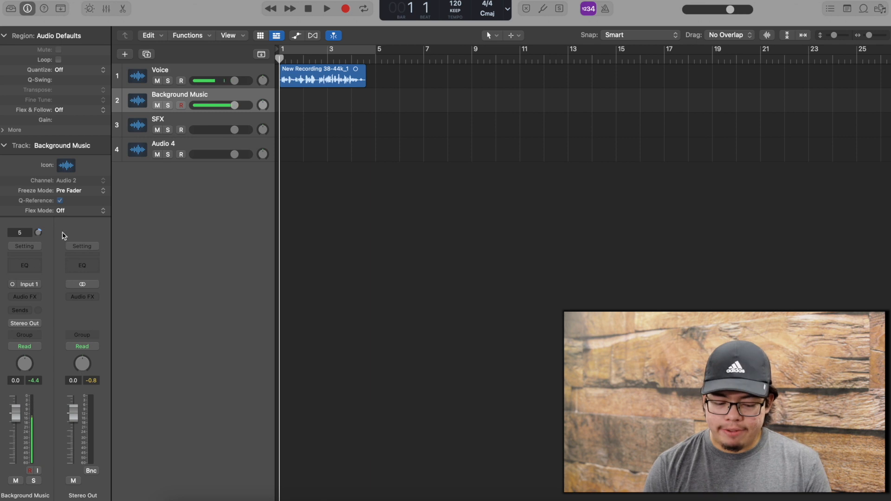
- Select the Voice track and insert a Channel EQ from its channel strip's EQ slot
left_click(332, 72)
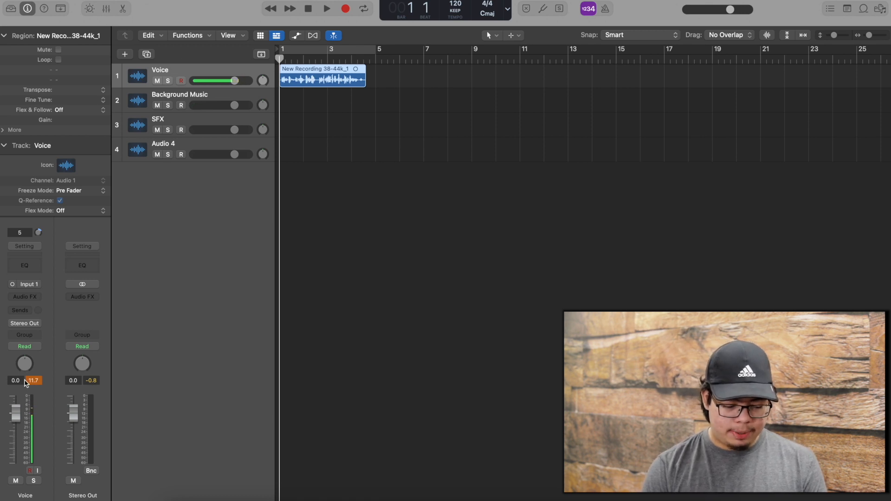
left_click(25, 267)
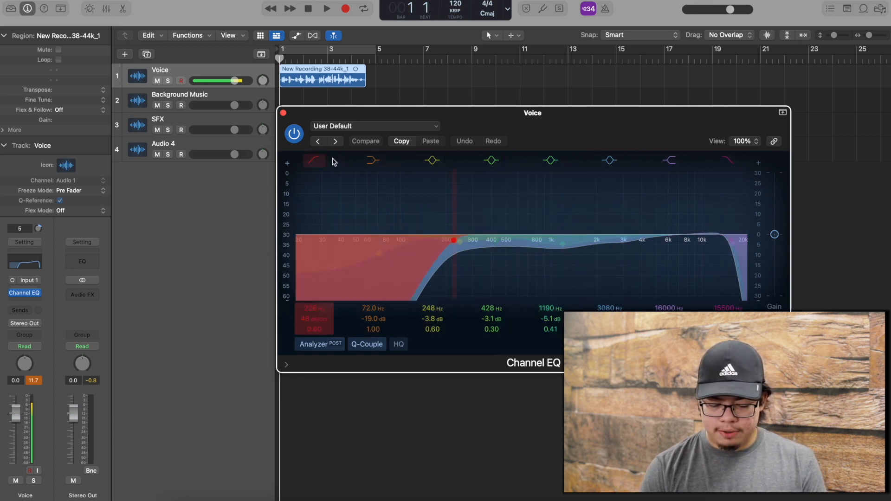
- Switch off all eight bands, from the 226 Hz low cut to the 15500 Hz high cut
left_click(315, 160)
left_click(373, 160)
left_click(431, 160)
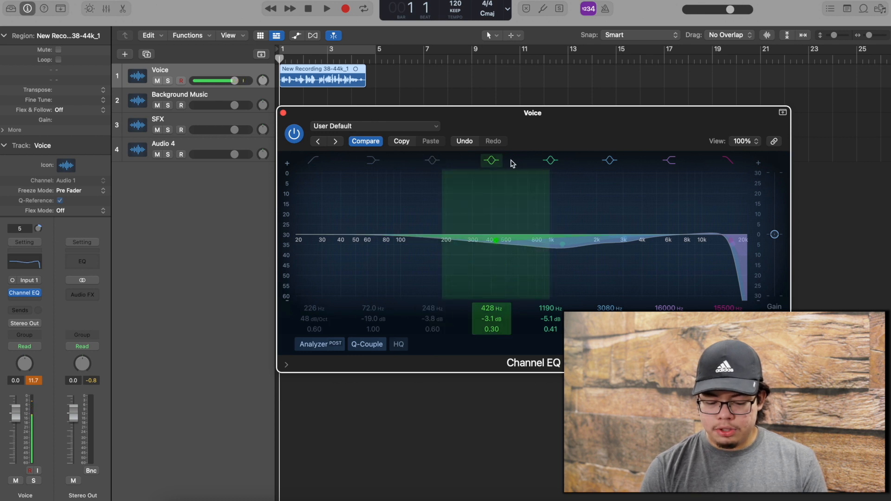
left_click(495, 161)
left_click(550, 160)
left_click(609, 160)
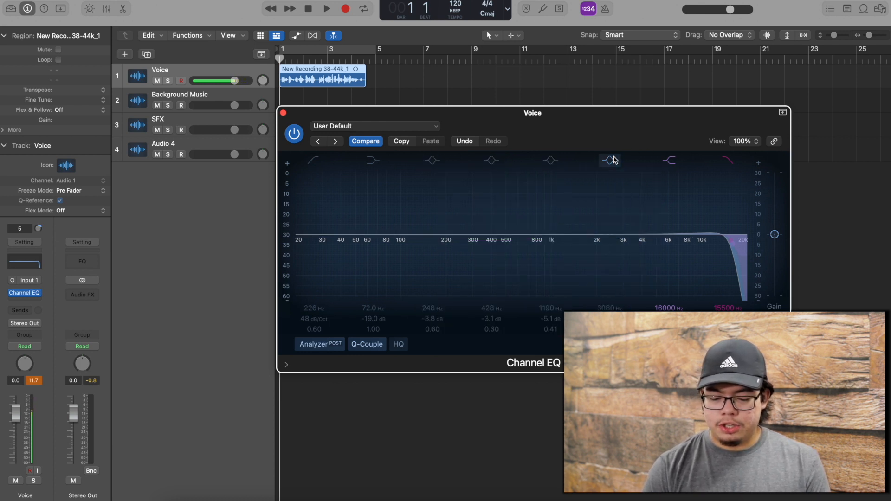
left_click(664, 161)
left_click(731, 160)
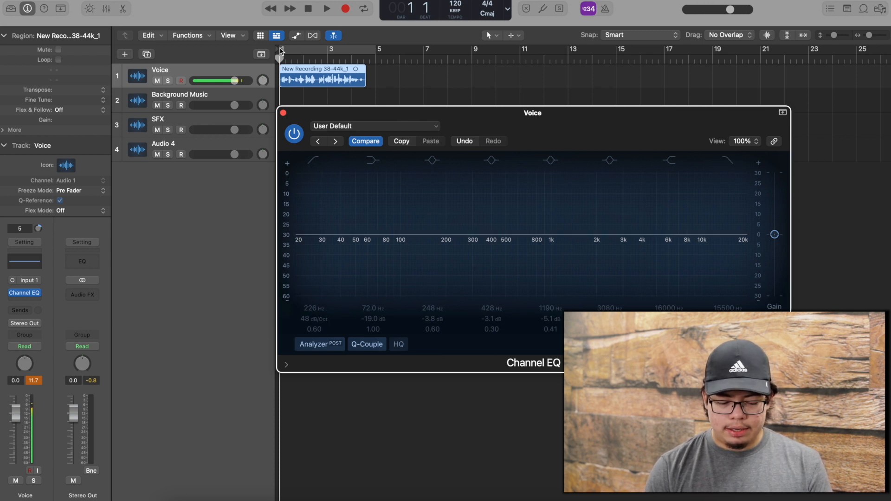
- Enable Cycle over bars 1 to 5 and play back the voice, then stop
left_click(285, 50)
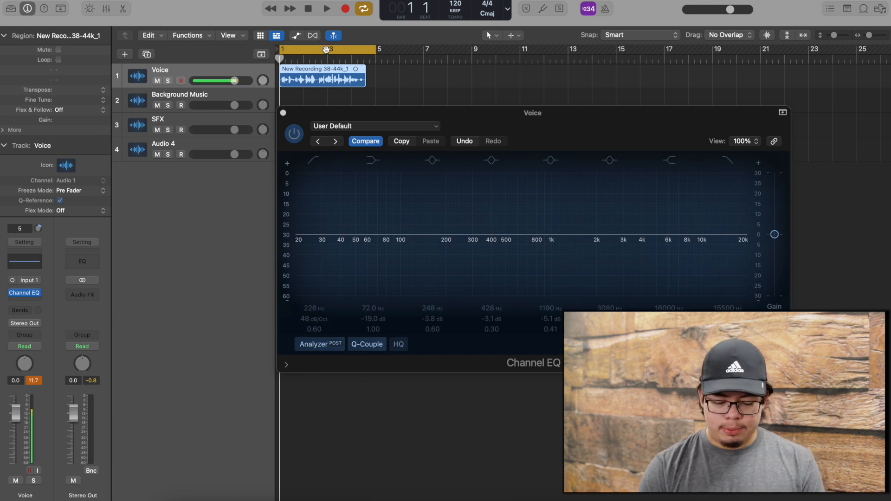
key("space")
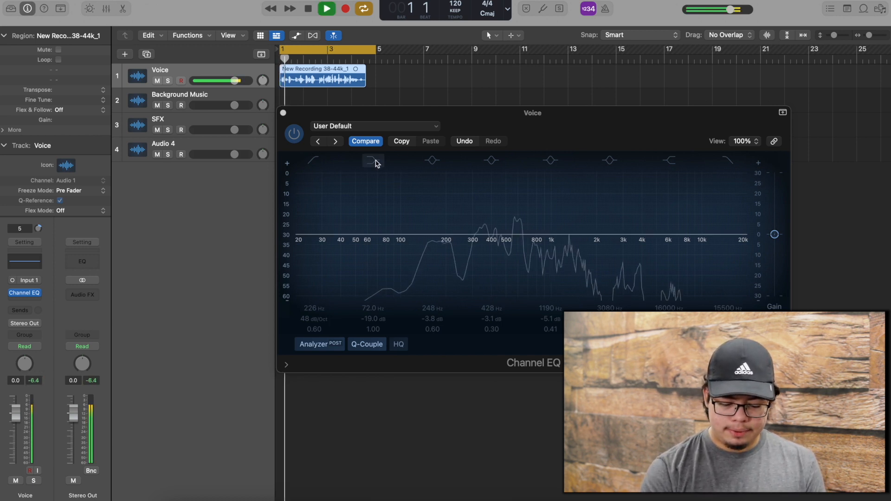
key("XF86AudioRaiseVolume")
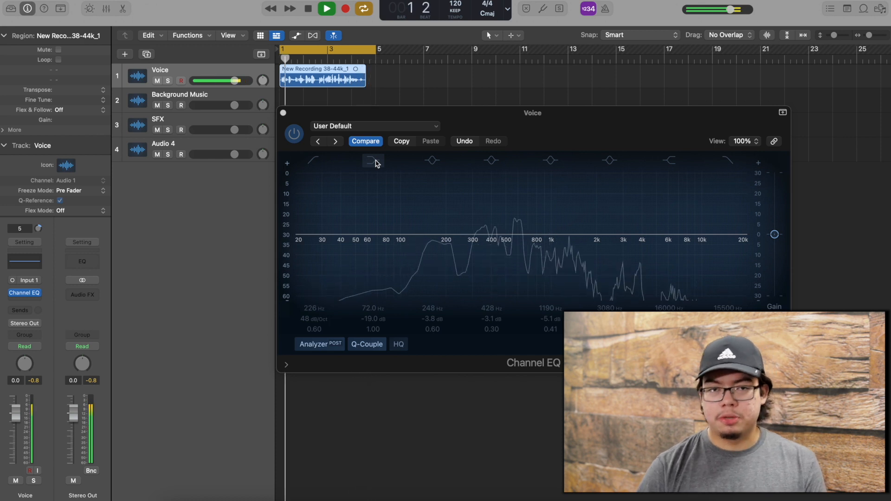
key("space")
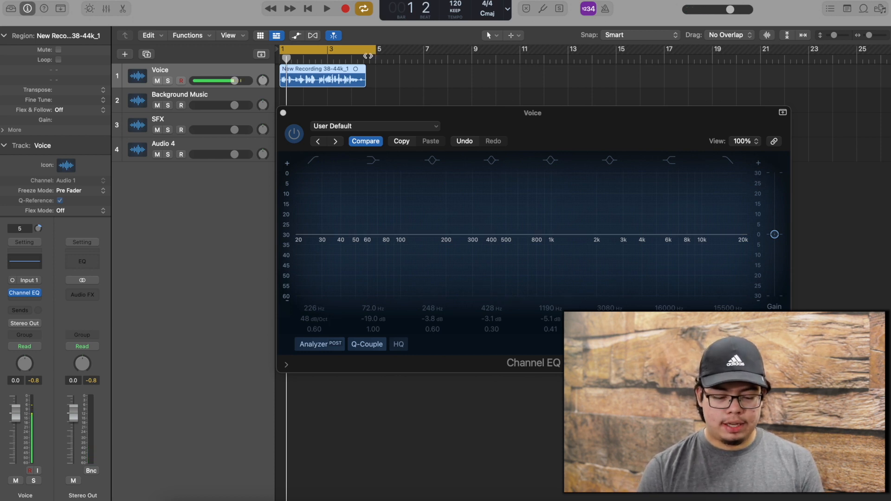
- Trim the cycle range to span 1 1 1 1 through 4 2 1 1
left_click(363, 53)
left_click(306, 46)
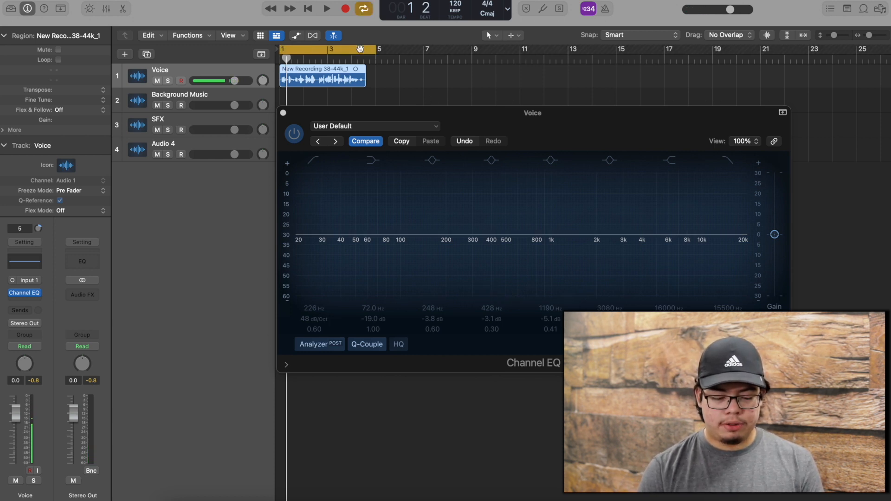
left_click_drag(375, 49, 358, 49)
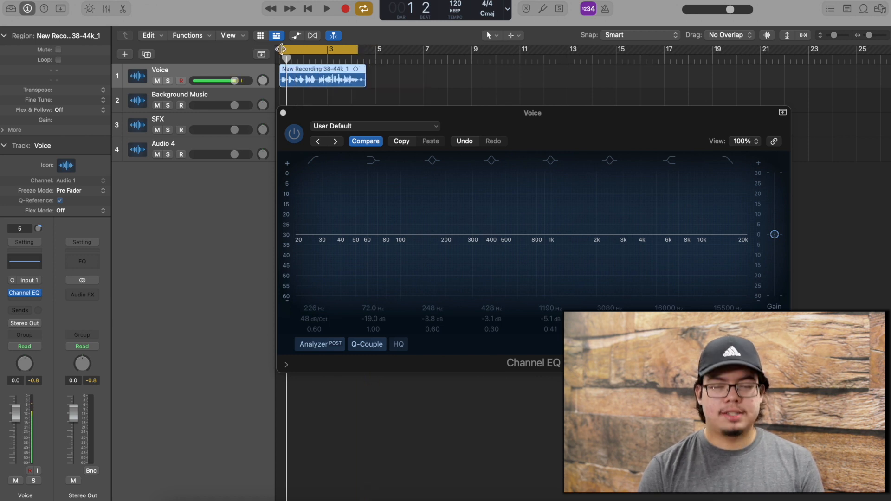
left_click_drag(281, 48, 284, 48)
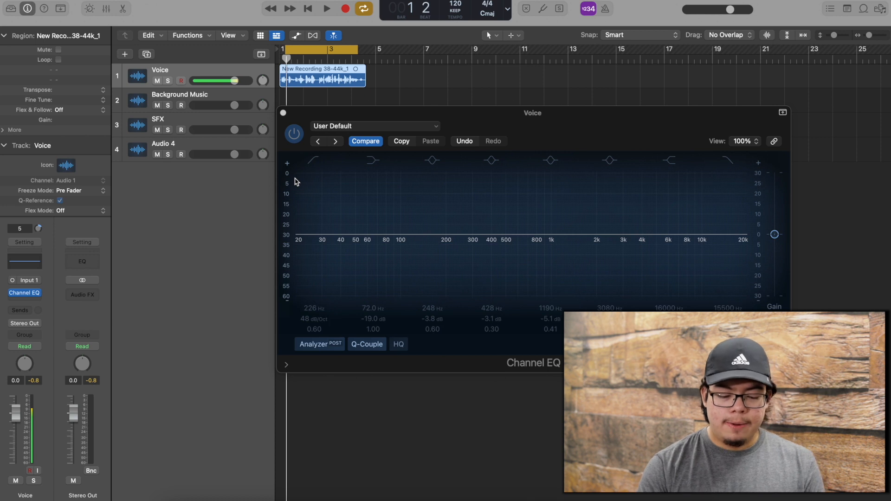
- Turn on the low-cut band and drag its frequency back down to roughly 50 Hz
left_click(309, 164)
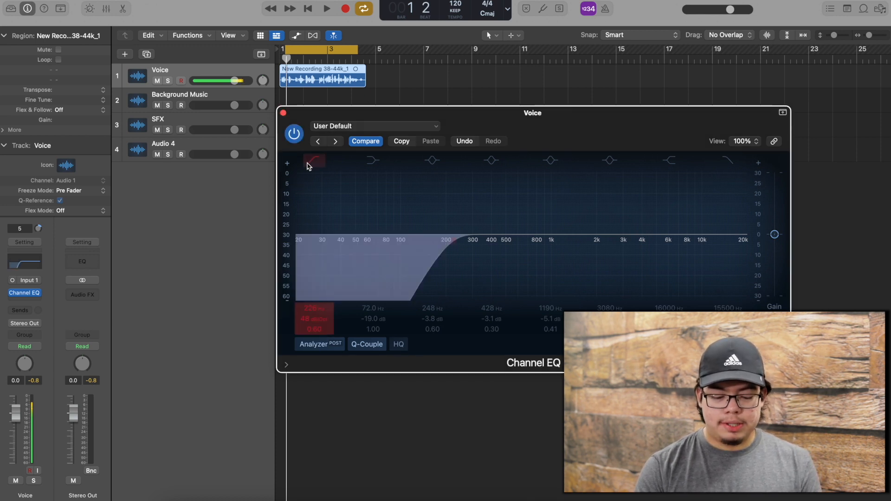
left_click_drag(453, 243, 748, 269)
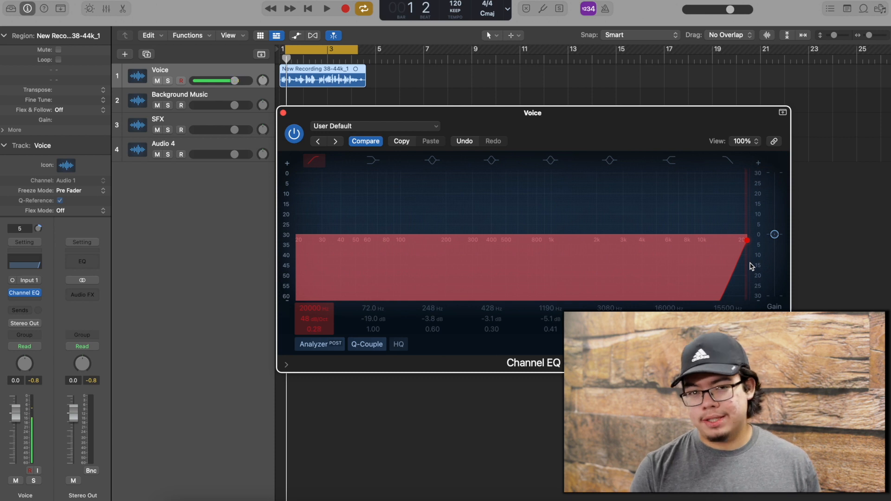
left_click_drag(752, 266, 358, 272)
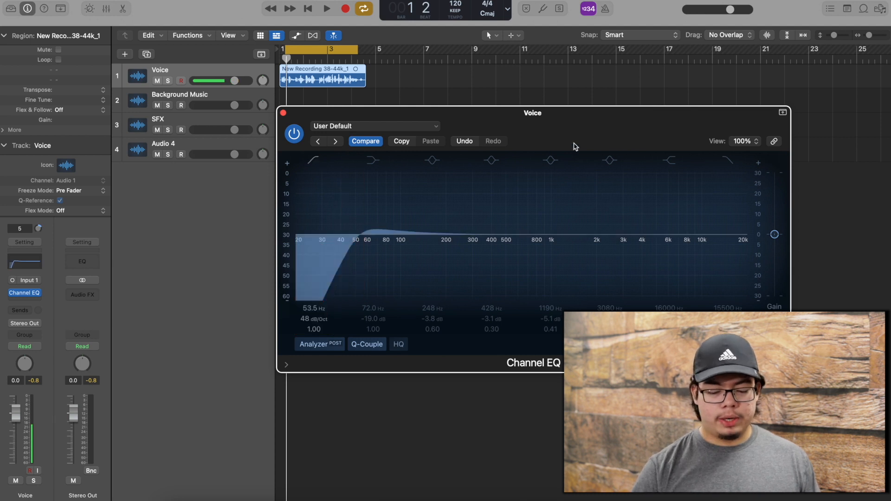
- Enable the high cut near 11400 Hz and raise the low cut to about 67.5 Hz
left_click(728, 161)
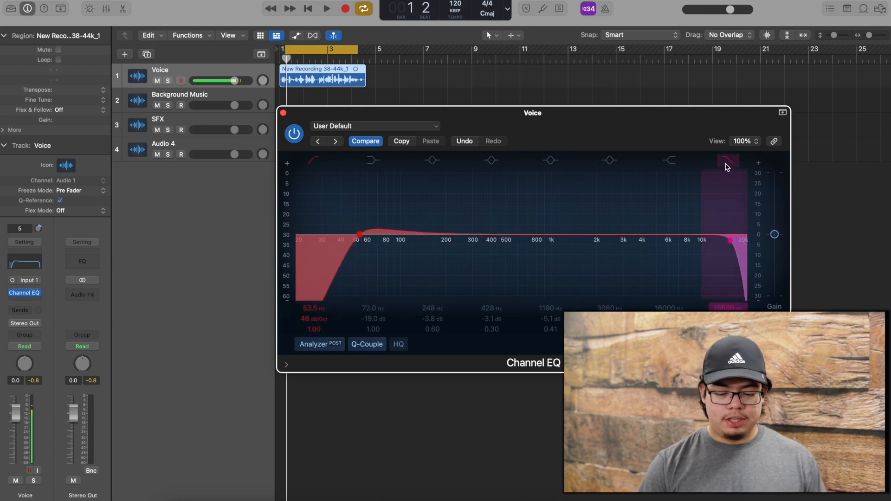
left_click_drag(731, 243, 698, 246)
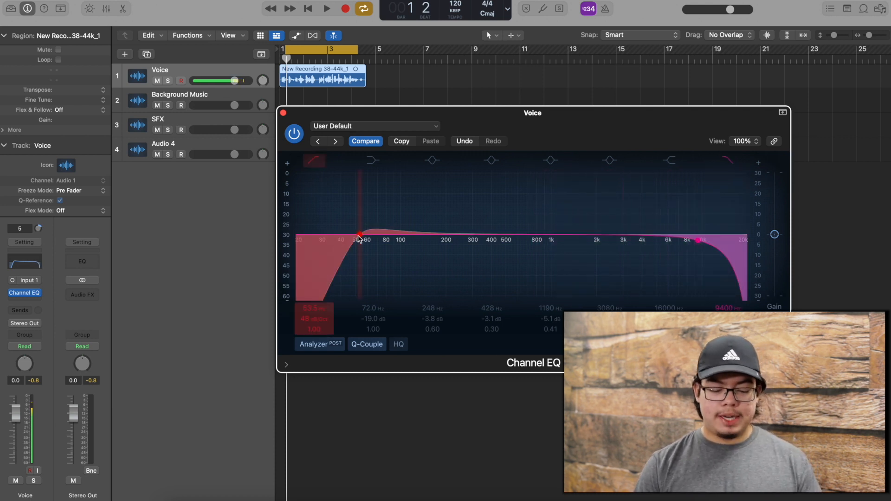
mouse_move(358, 238)
left_mouse_down()
mouse_move(361, 251)
mouse_move(369, 241)
mouse_move(372, 249)
left_mouse_up()
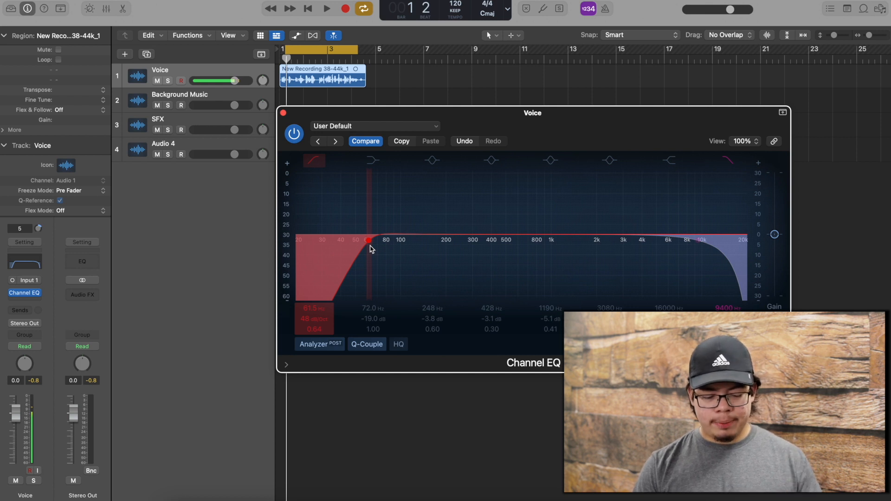
scroll(369, 246, "down", 1)
mouse_move(371, 249)
left_mouse_down()
mouse_move(364, 246)
mouse_move(406, 249)
mouse_move(363, 248)
left_mouse_up()
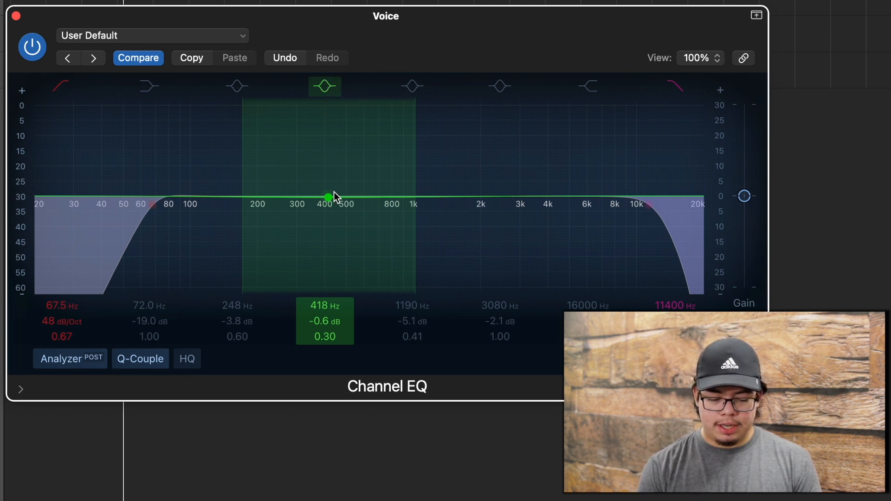
- Sweep a mid band with deep cuts and boosts across the spectrum to find harsh resonances
left_click_drag(328, 200, 371, 63)
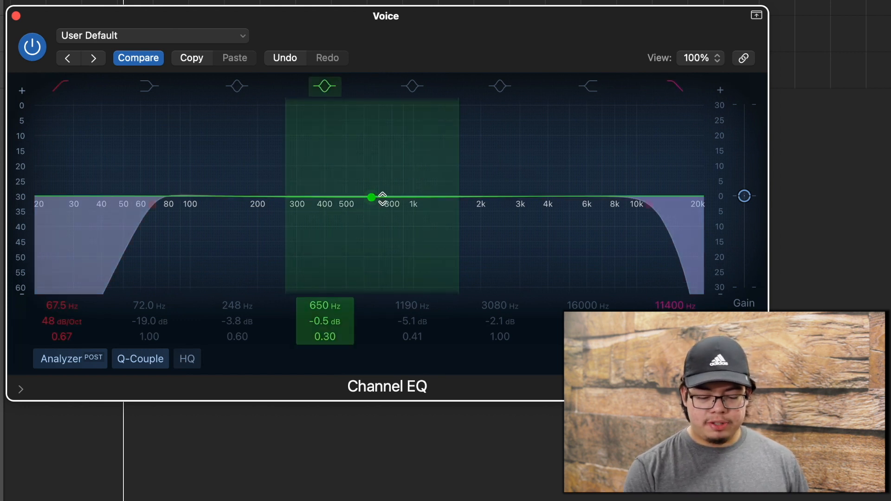
mouse_move(382, 197)
left_mouse_down()
mouse_move(376, 114)
mouse_move(521, 104)
mouse_move(274, 114)
mouse_move(520, 116)
mouse_move(513, 216)
mouse_move(398, 183)
mouse_move(380, 191)
left_mouse_up()
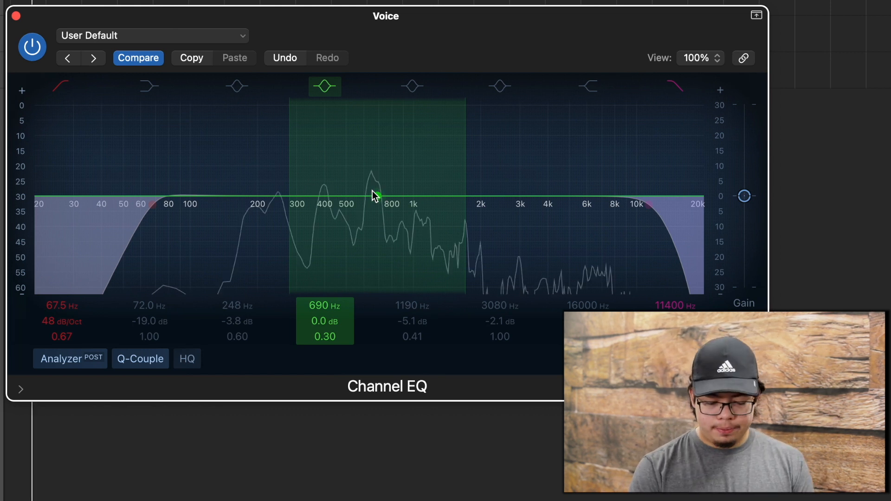
left_click_drag(372, 192, 422, 214)
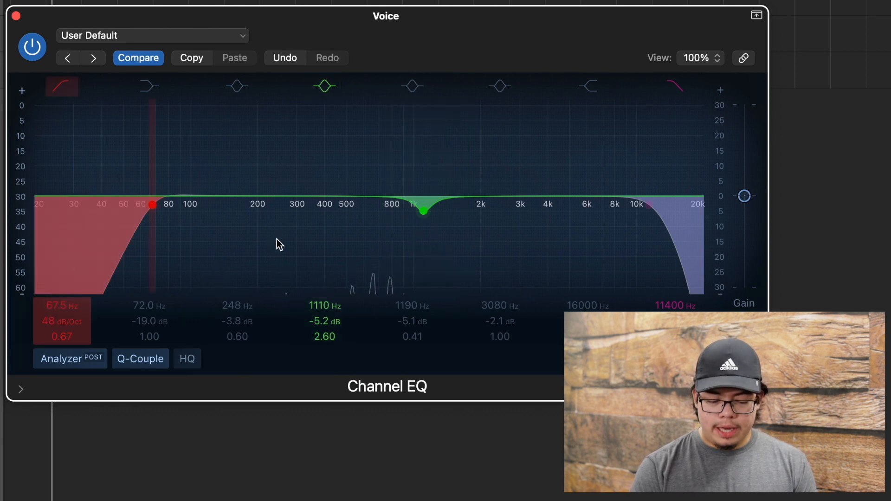
- Try the 248 Hz band and switch it back off, then open the empty insert slot's plug-in menu
left_click(234, 89)
mouse_move(279, 208)
left_mouse_down()
mouse_move(201, 254)
mouse_move(281, 183)
mouse_move(267, 171)
mouse_move(268, 195)
left_mouse_up()
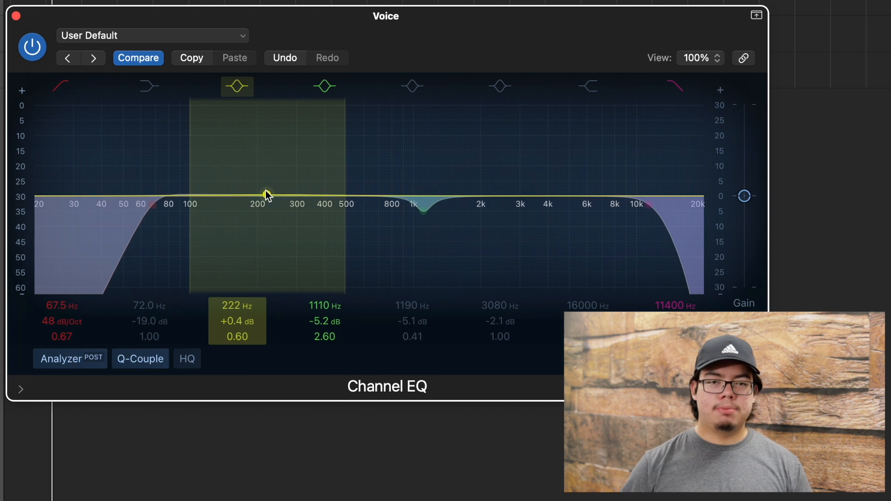
left_click(235, 87)
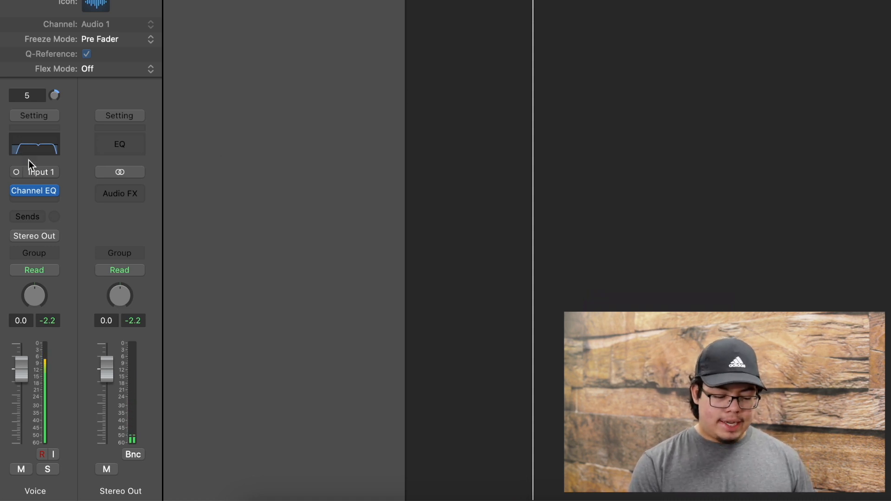
left_click(27, 198)
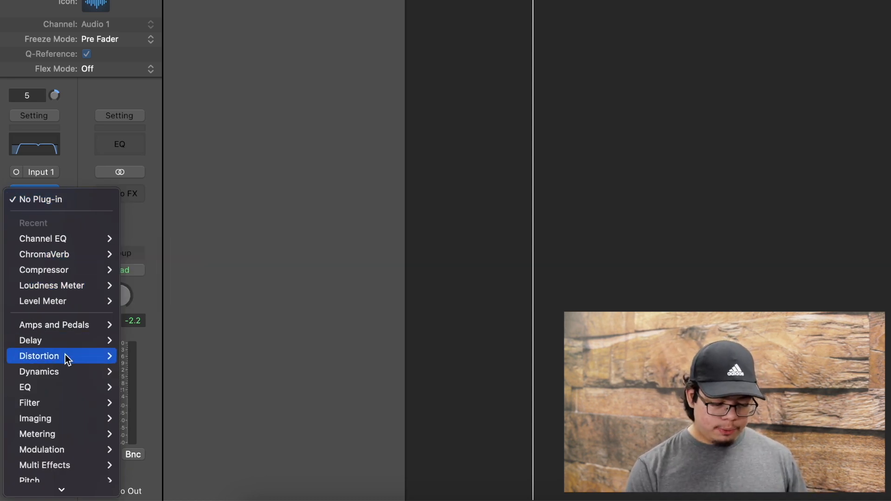
- Browse the Distortion, Metering and Reverb categories, ending on the Pitch submenu
scroll(66, 412, "down", 4)
mouse_move(66, 413)
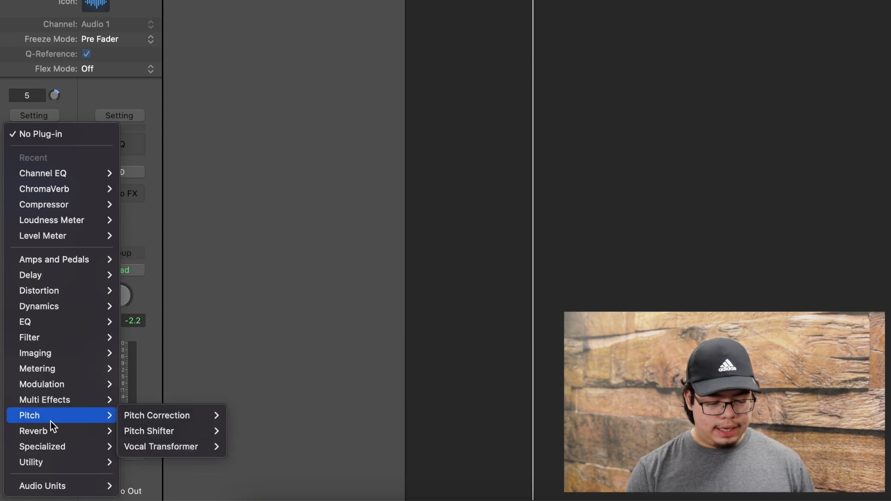
mouse_move(53, 343)
mouse_move(56, 293)
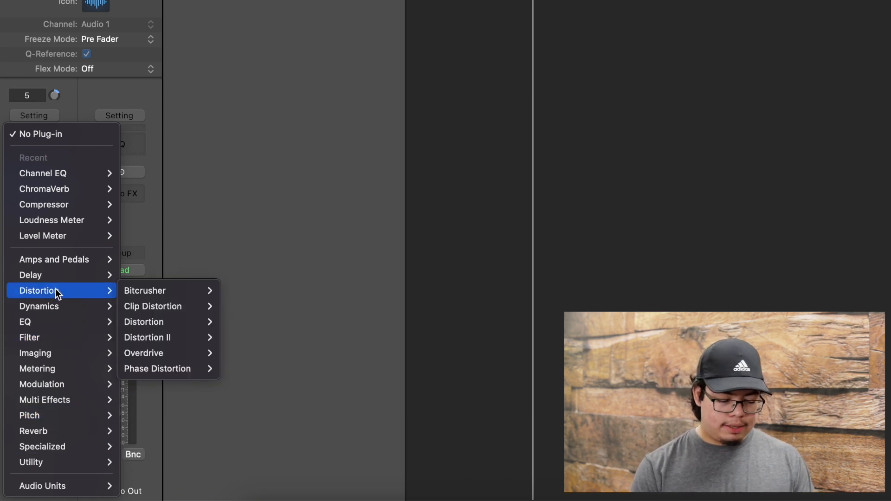
mouse_move(62, 204)
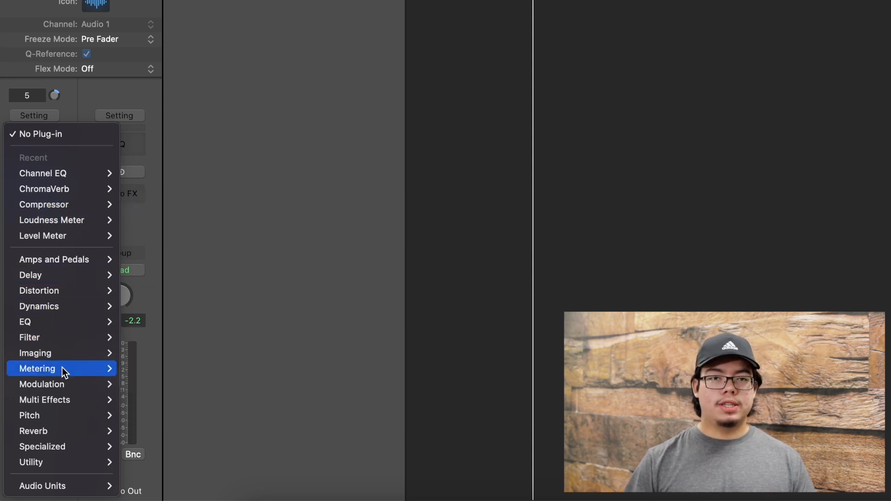
mouse_move(62, 389)
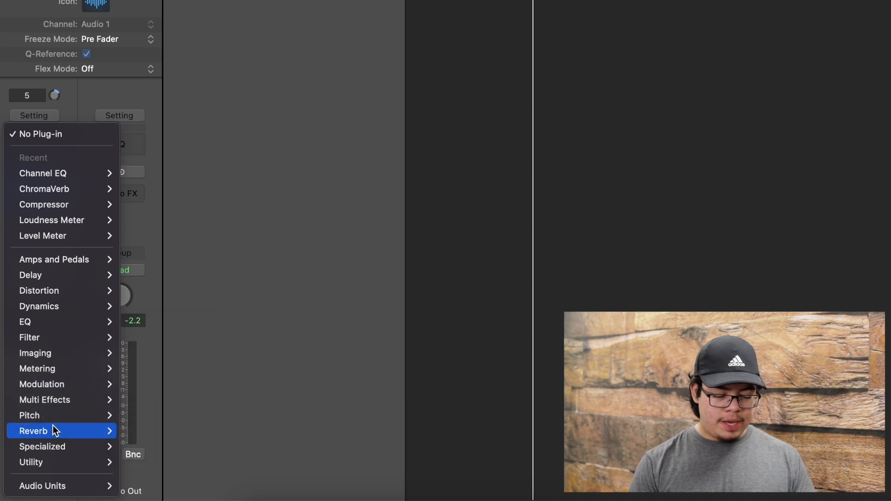
mouse_move(52, 428)
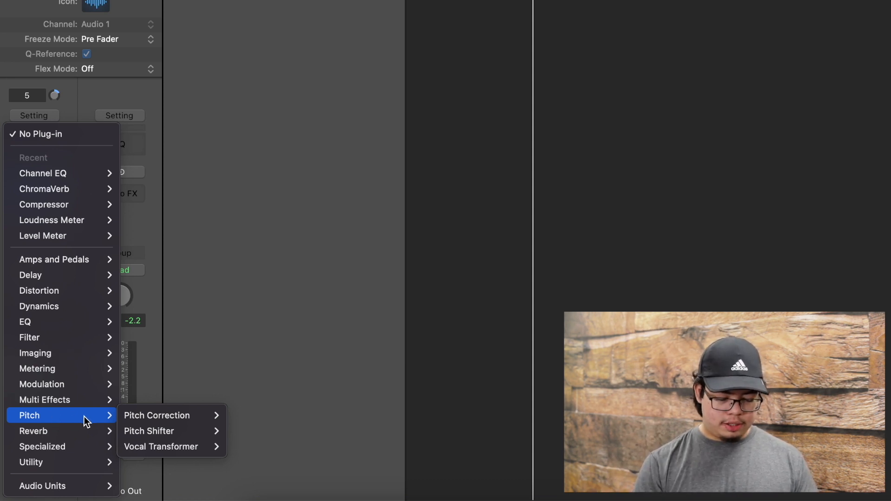
- Move past Modulation and Reverb to display the EQ plug-in submenu
mouse_move(185, 417)
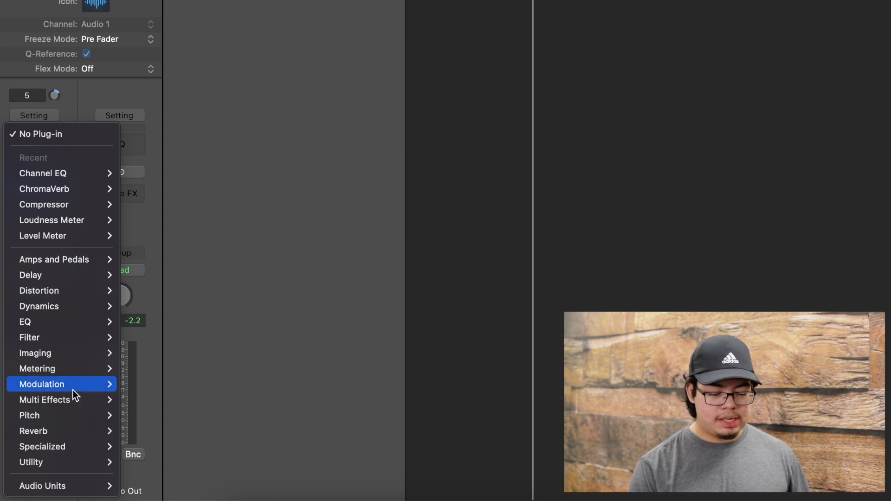
mouse_move(71, 323)
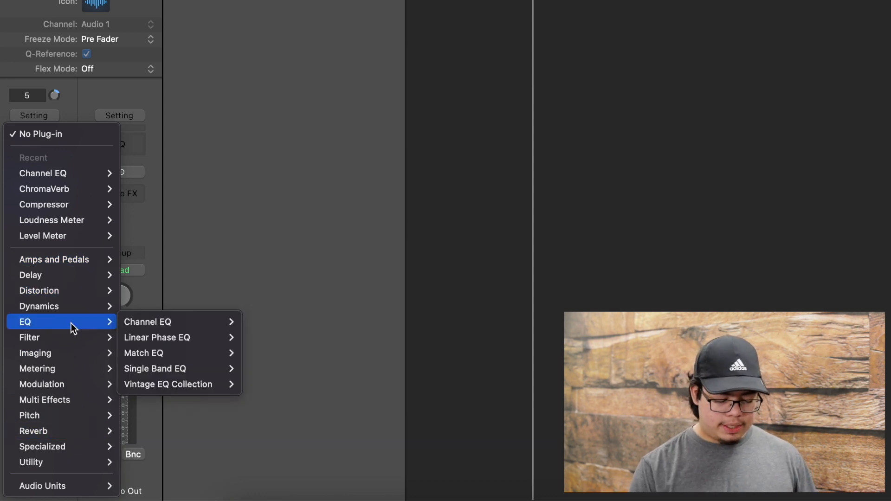